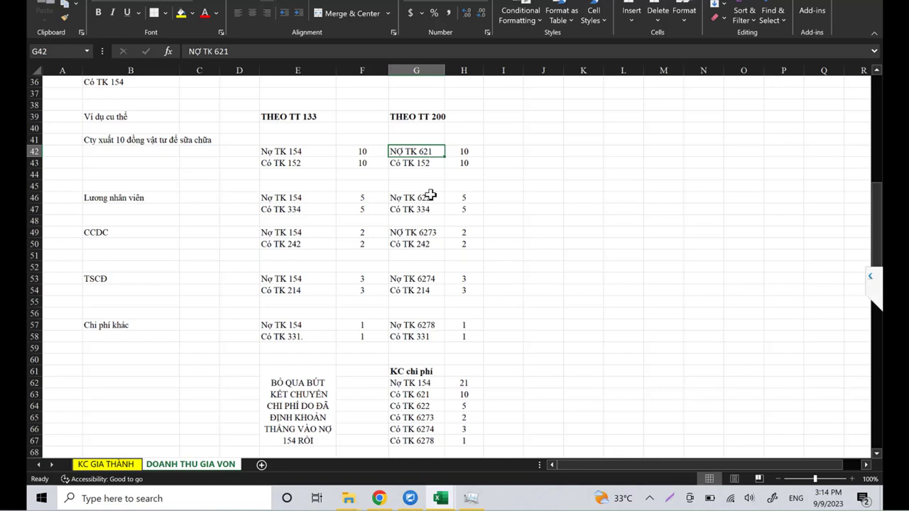
- Review the TT 200 journal entries for CCDC, TSCĐ and Chi phí khác
click(427, 238)
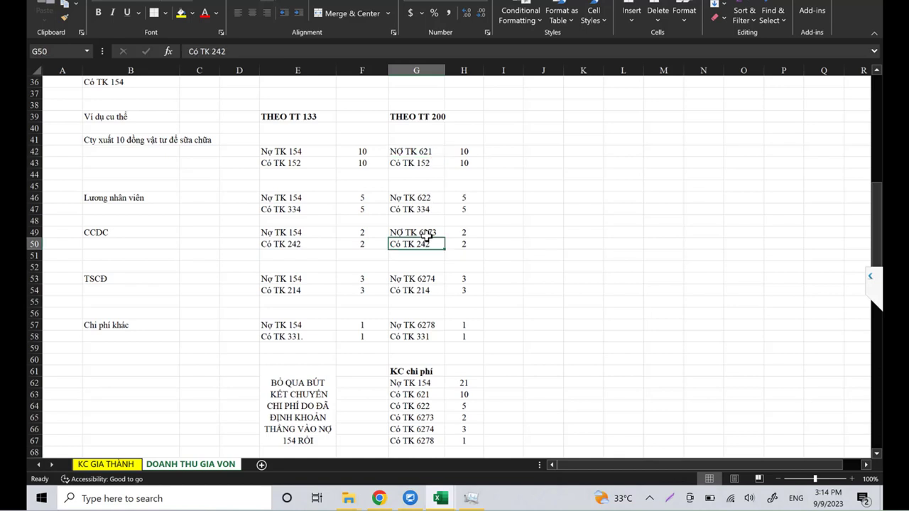
click(431, 231)
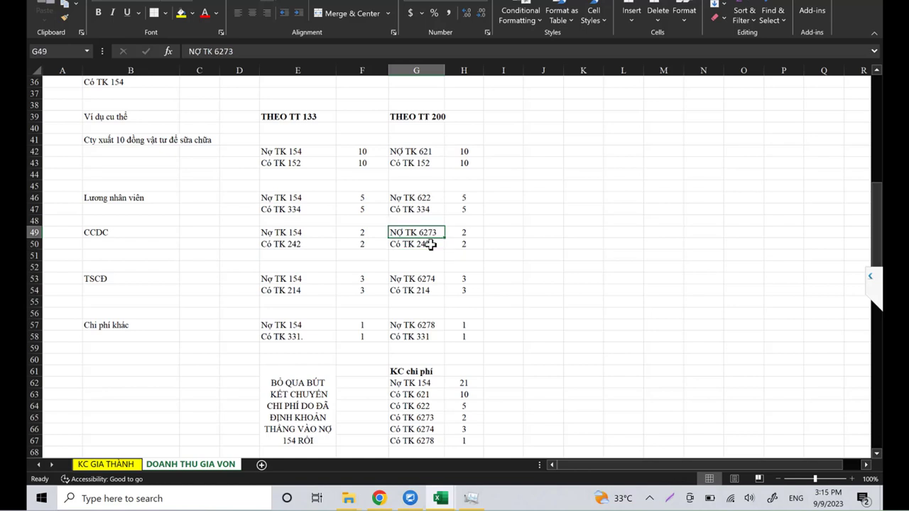
click(422, 285)
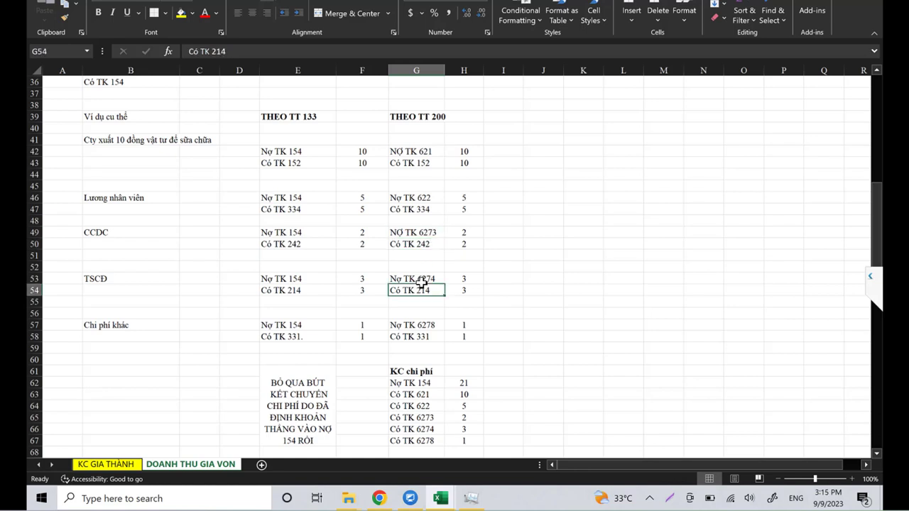
click(424, 327)
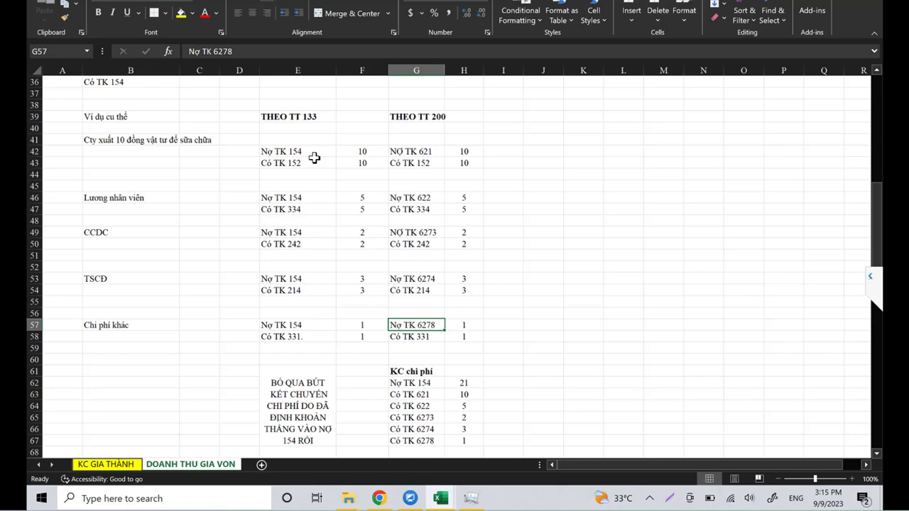
- Examine the cost item codes in column K of the KC GIA THÀNH sheet, from NVLTT to SXC.KH
key(ctrl+Page_Up)
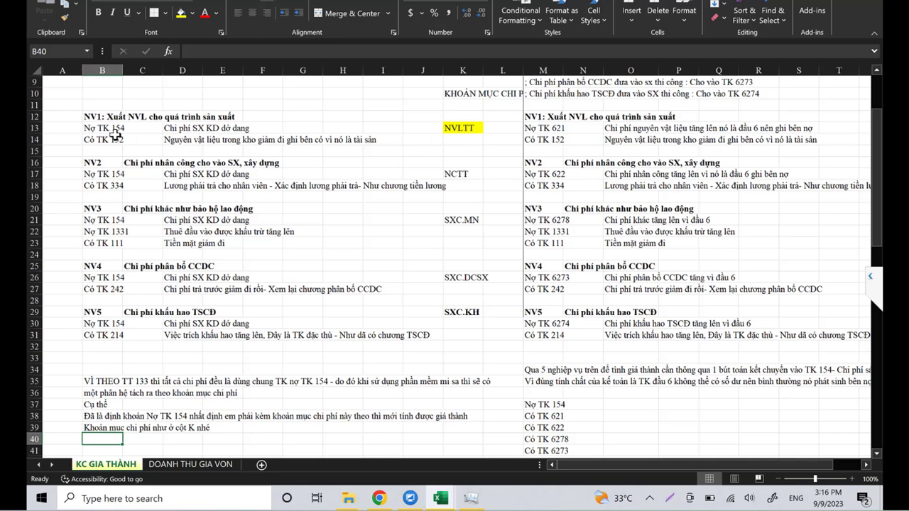
click(480, 130)
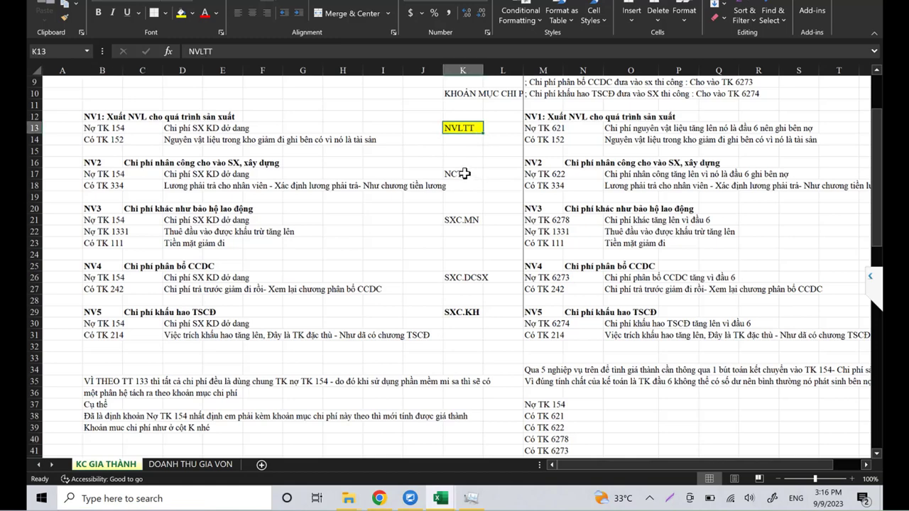
click(462, 221)
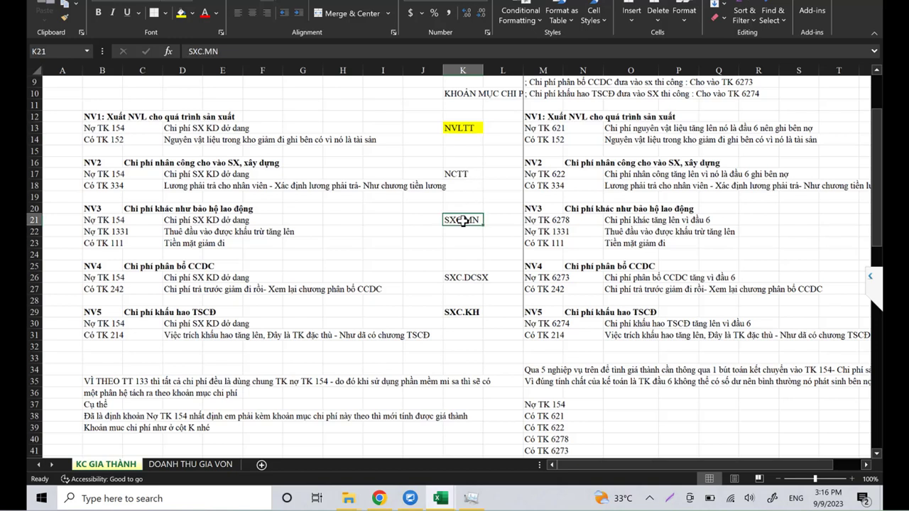
click(473, 278)
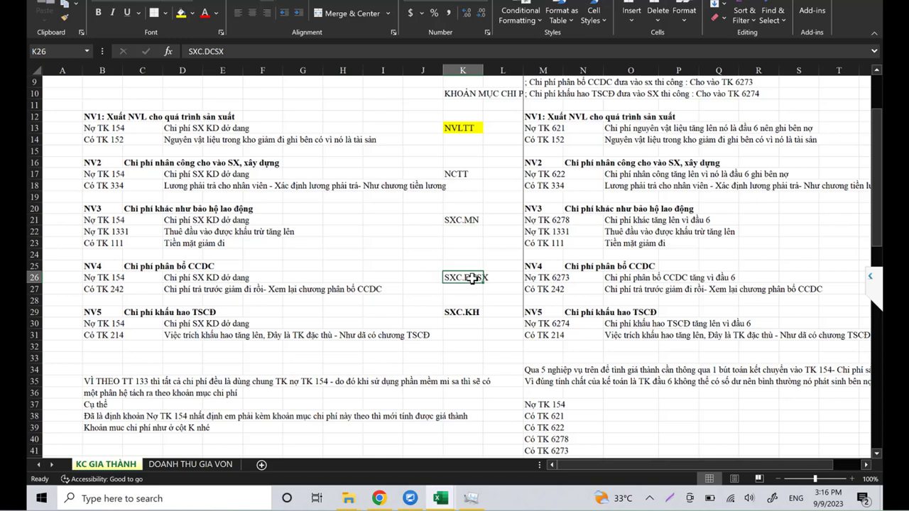
click(471, 318)
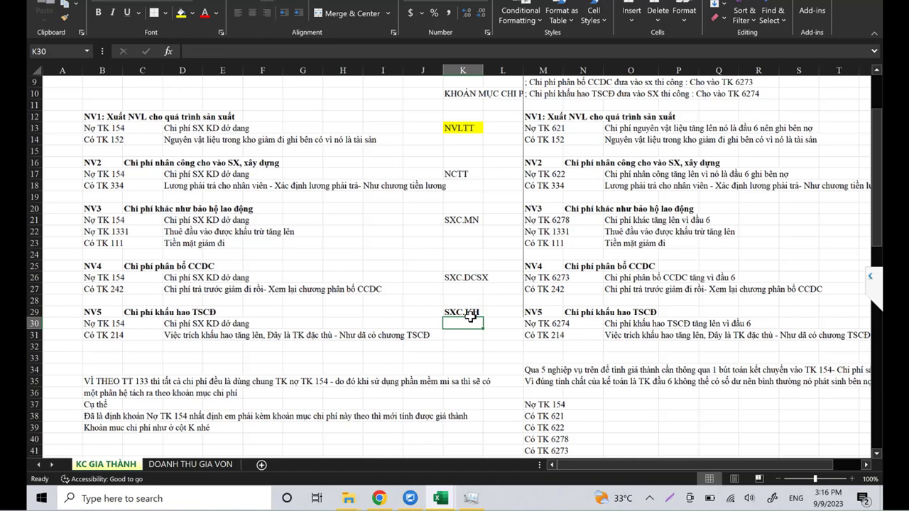
click(463, 71)
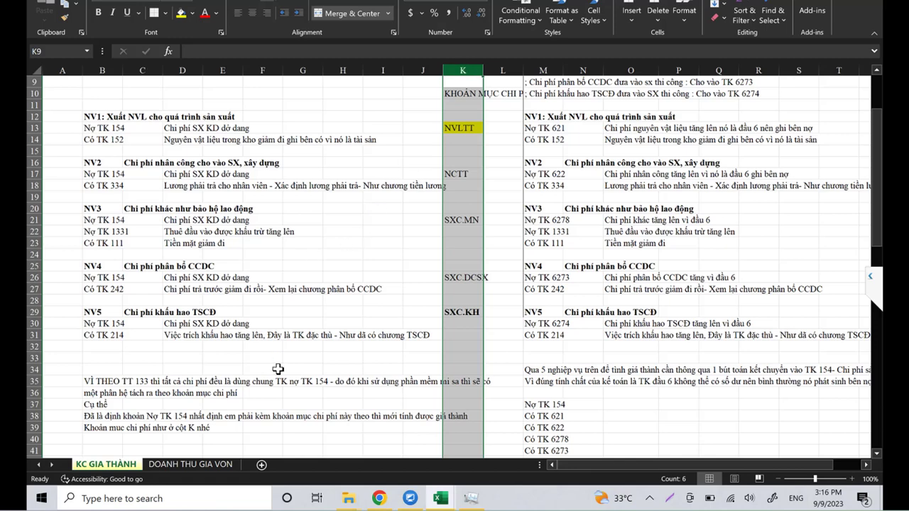
- Return to the DOANH THU GIA VON sheet and review the TT 133 note about skipping the cost transfer entry
click(197, 469)
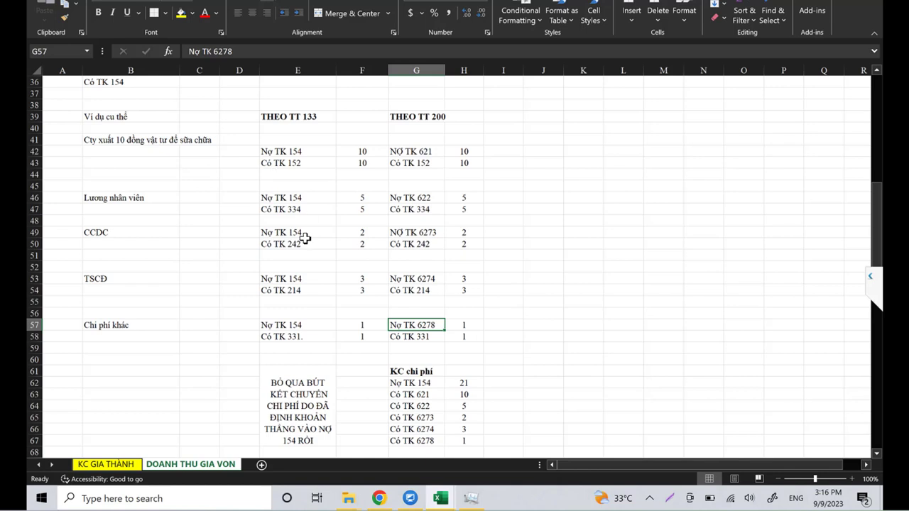
click(308, 382)
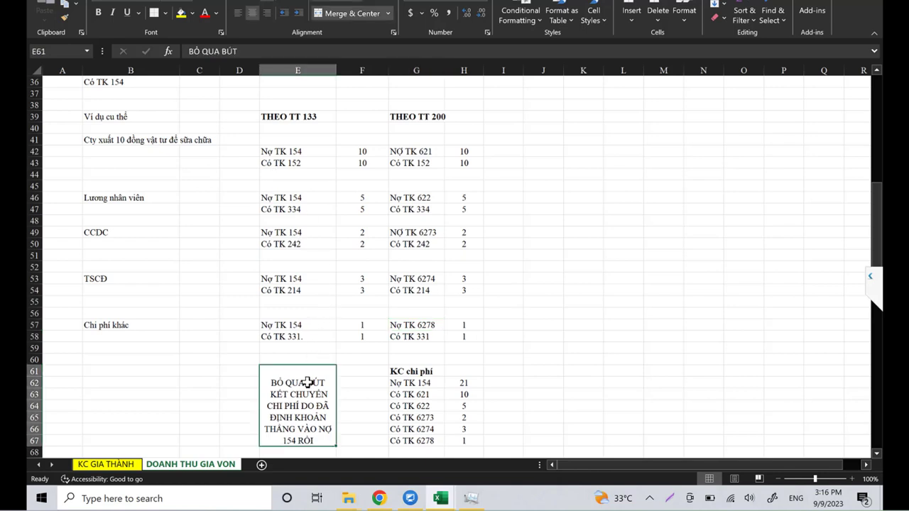
scroll(308, 382, down, 2)
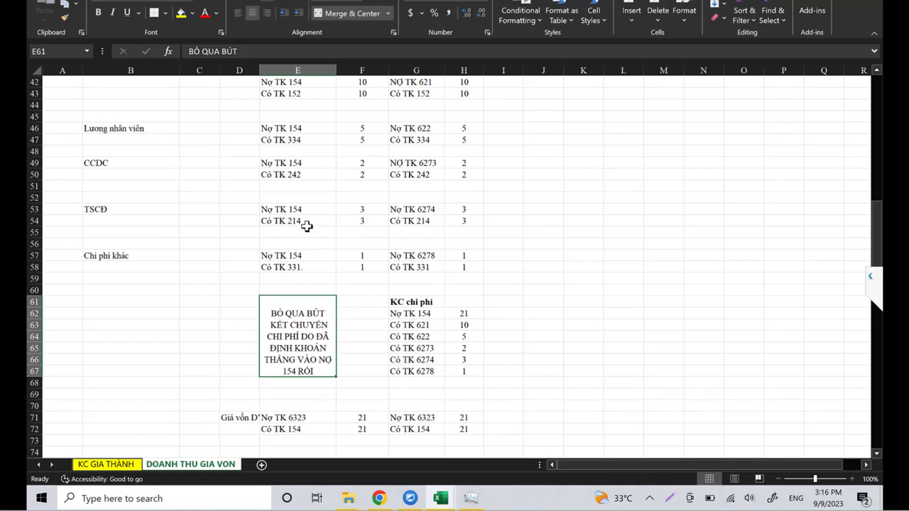
- In cell J62, start the note "Vì nguyên tắc kế toán các tk từ đầu 5 đến đầu 9 là không được có cố dư :"
click(416, 313)
click(543, 324)
click(544, 313)
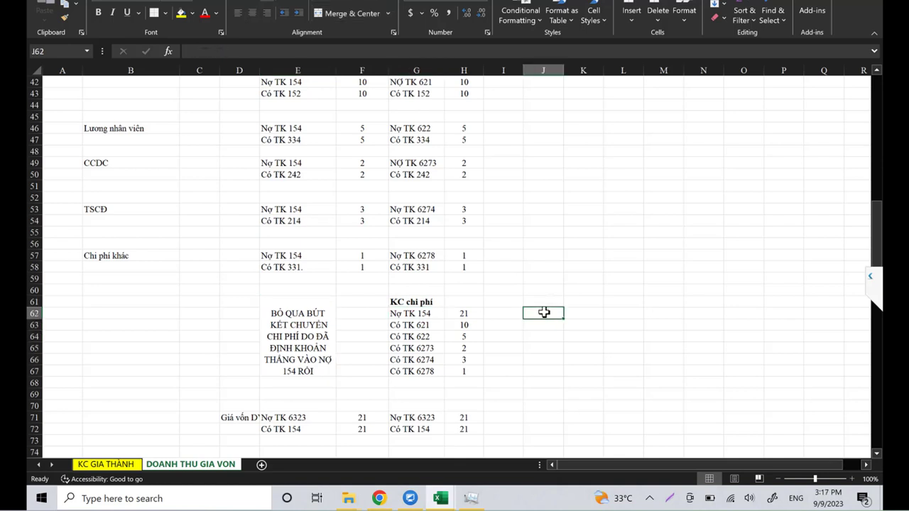
text(Vi nguyên tắc)
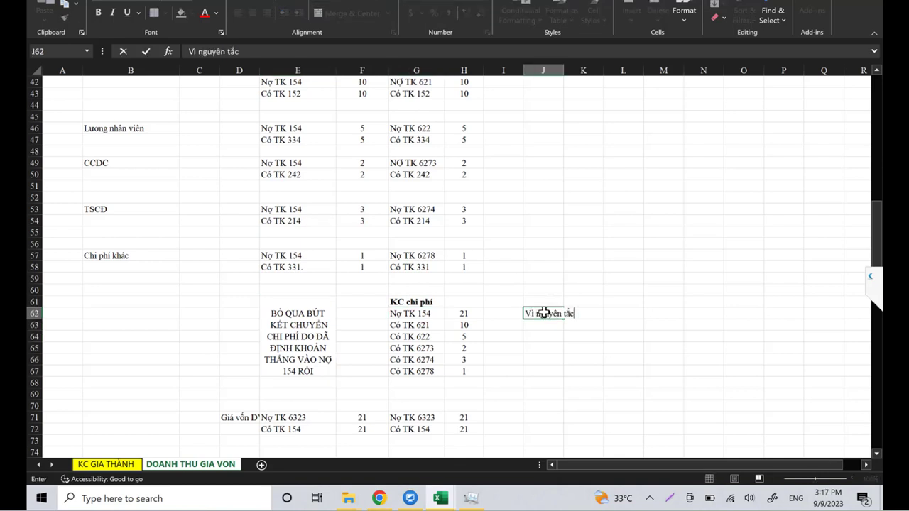
text( kế toán các tk từ)
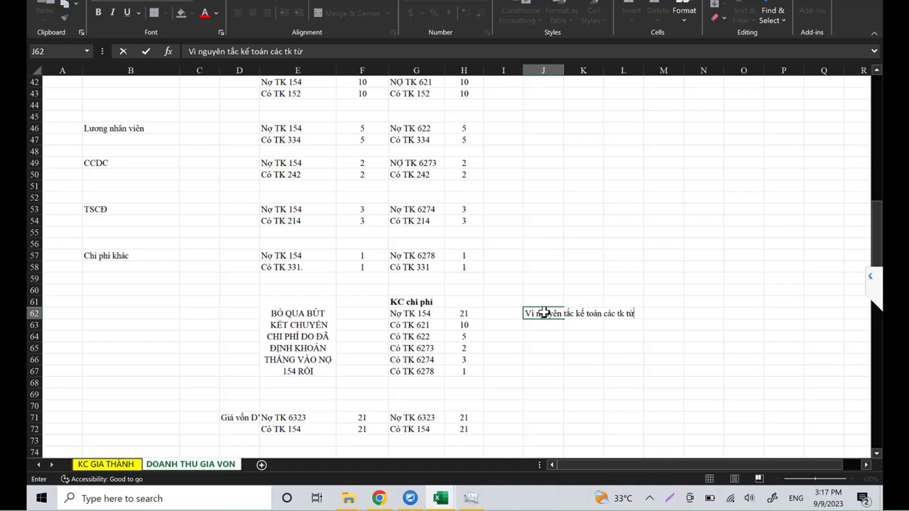
text( đầu 5 đến đầu 9)
text( là không được có cố)
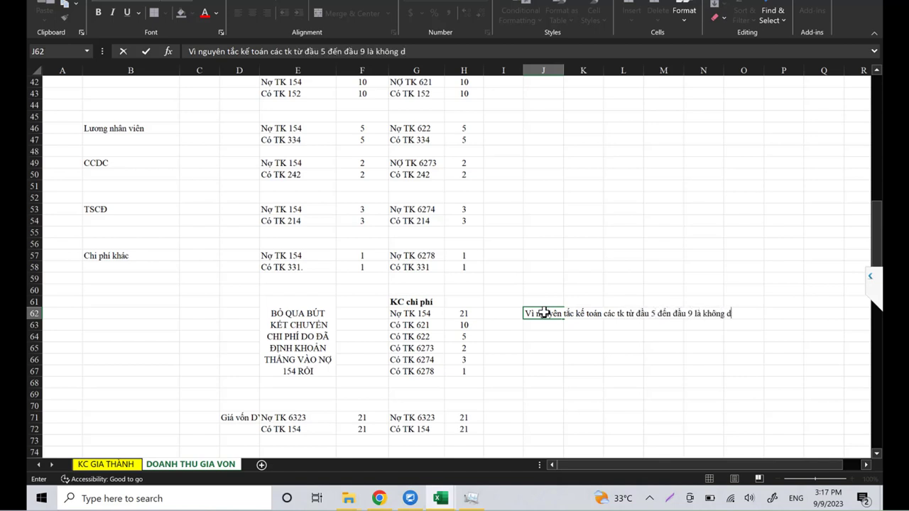
text( dư :)
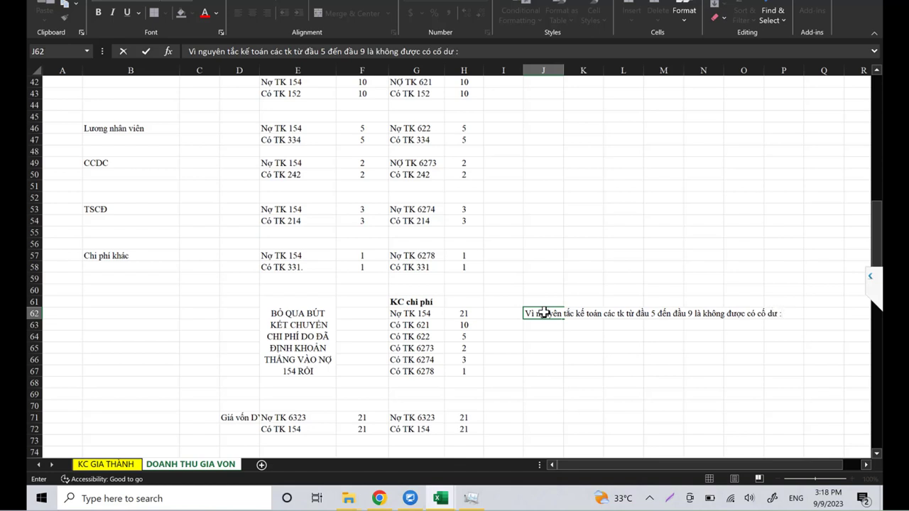
- Complete the J62 note with "vậy nên tất cad các tk ssdaafu 6 là không có số dư"
text(vậy nên tất cad các tk ssd)
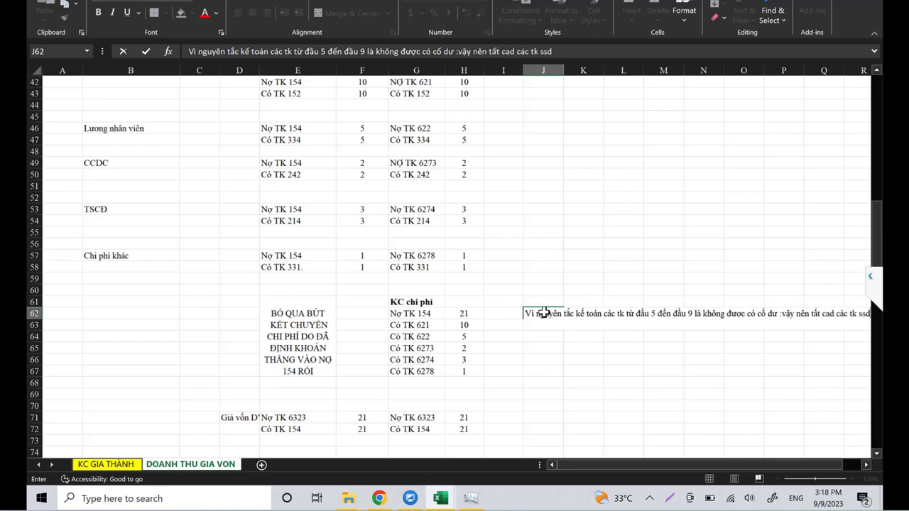
text(aafu 6 là không có số dư)
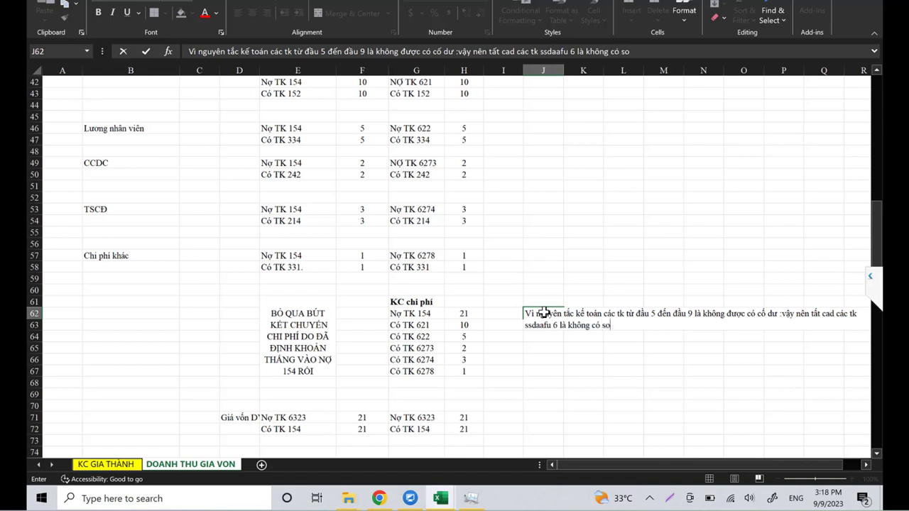
key(Return)
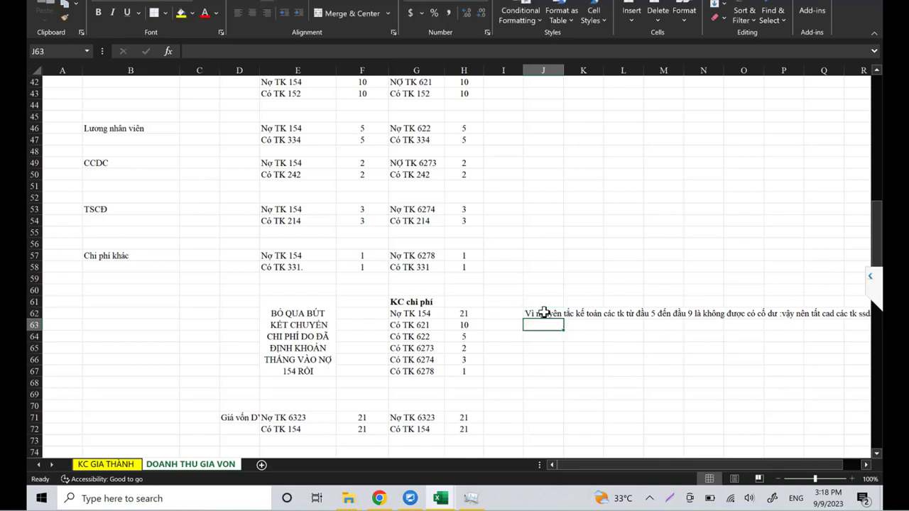
- Enter the continuation line "và thông qua tk 154" in cell J63
scroll(546, 306, down, 1)
text(và thôn)
text(g qua)
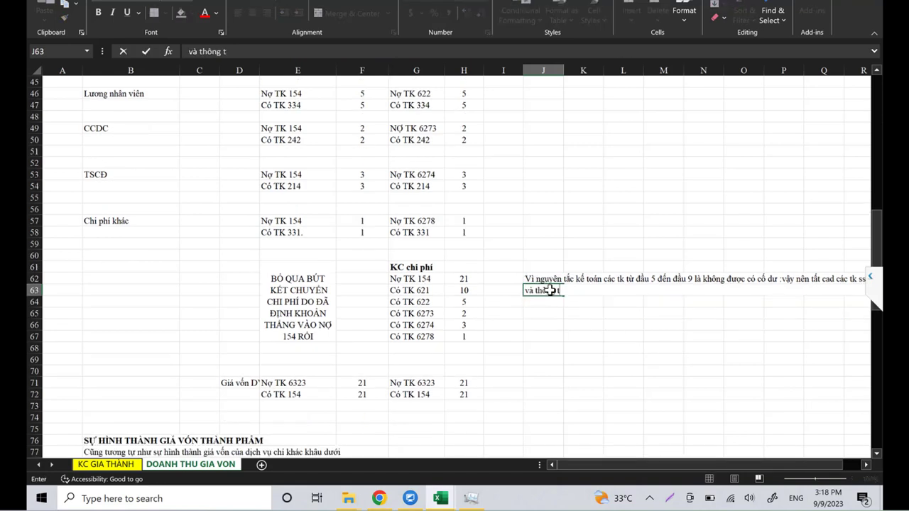
text( tk 16)
key(BackSpace)
text(54)
key(Return)
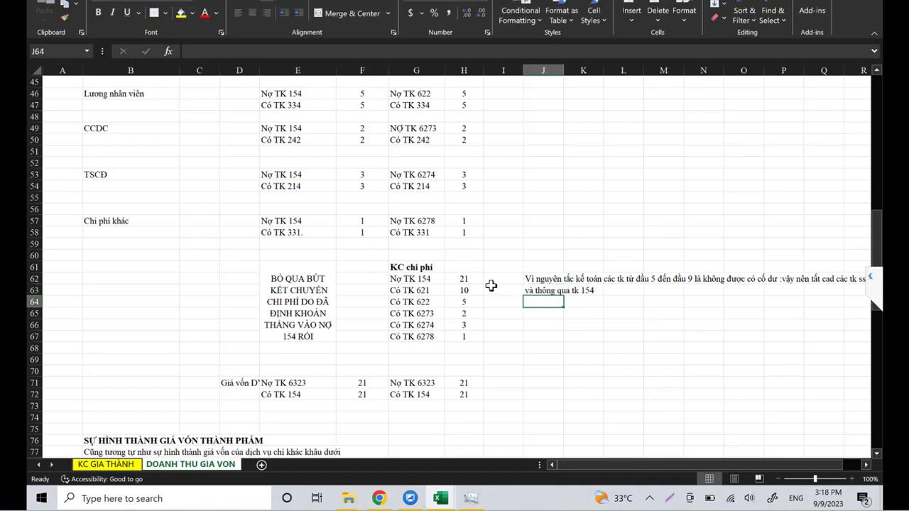
- Compare the TK 621 credit line and amount in the KC chi phí entry with the TT 200 materials entry
click(421, 278)
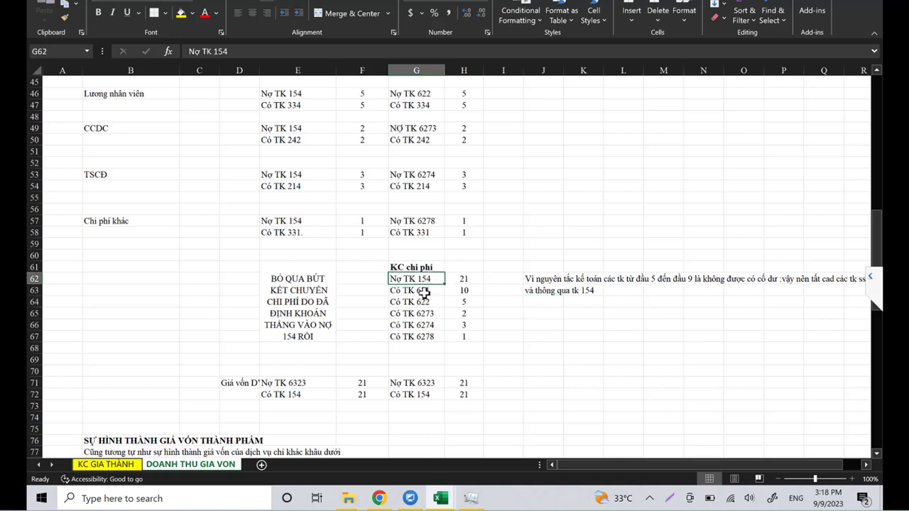
click(423, 292)
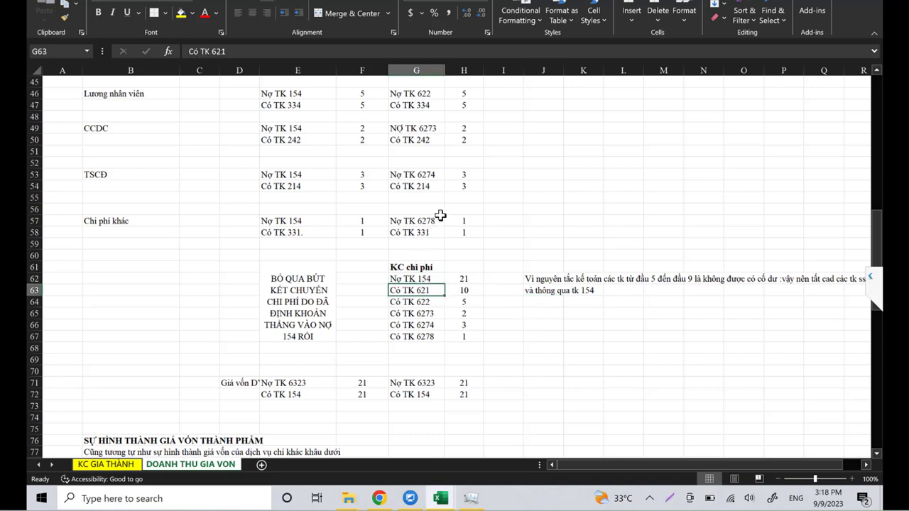
scroll(441, 213, up, 4)
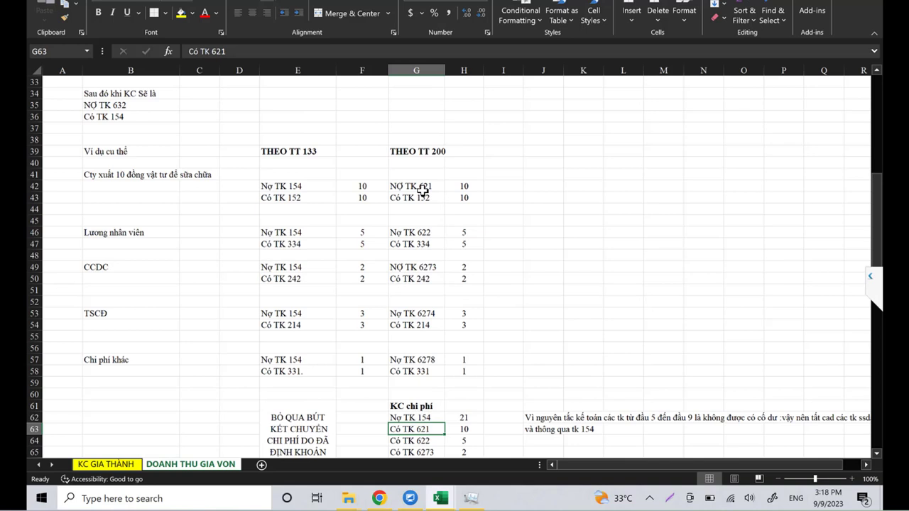
click(422, 196)
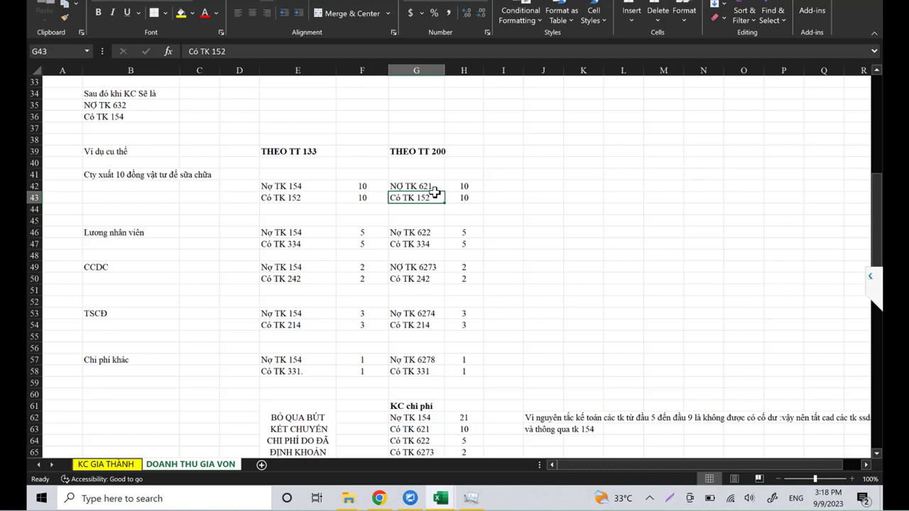
click(417, 428)
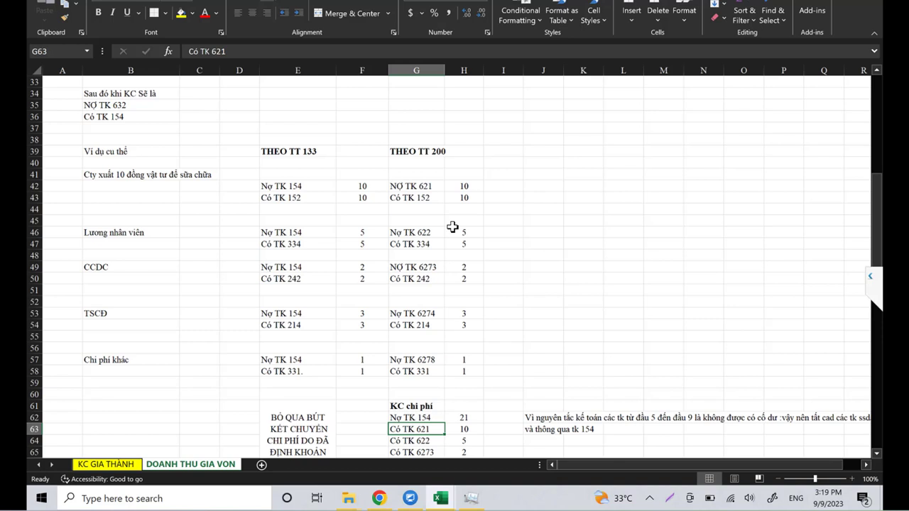
key(Right)
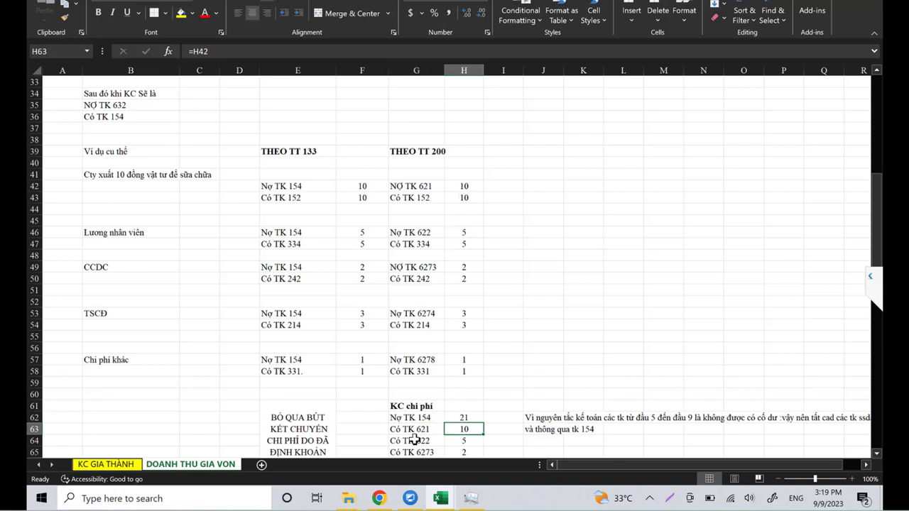
- Check the remaining KC chi phí credit lines TK 622, 6273 and 6274, and the TK 621 amount again
click(414, 440)
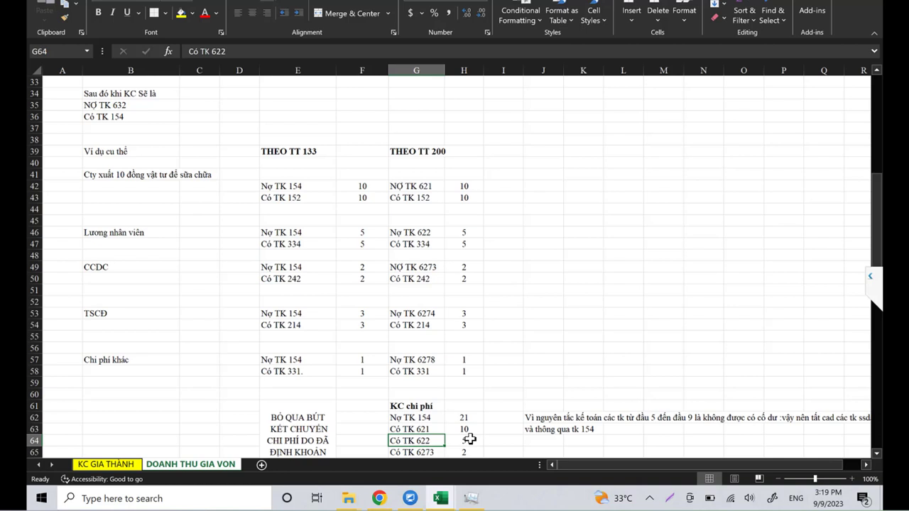
scroll(470, 439, down, 2)
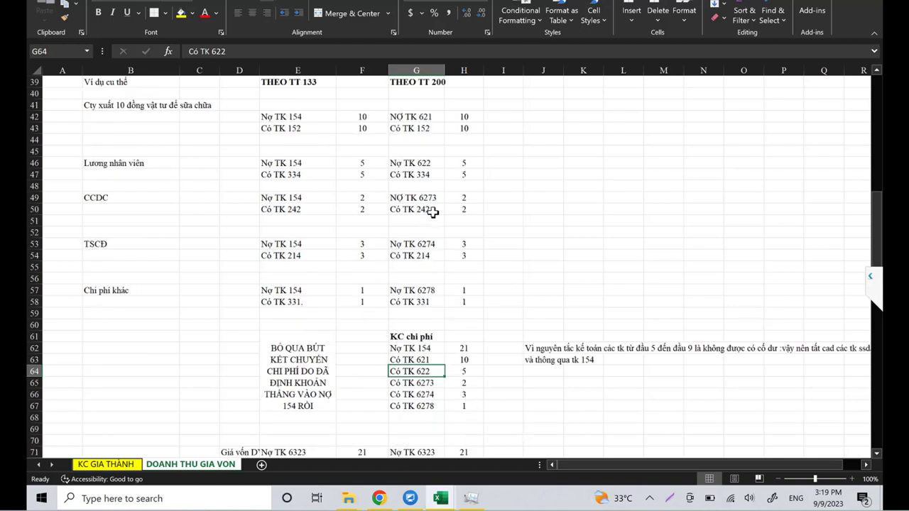
click(431, 384)
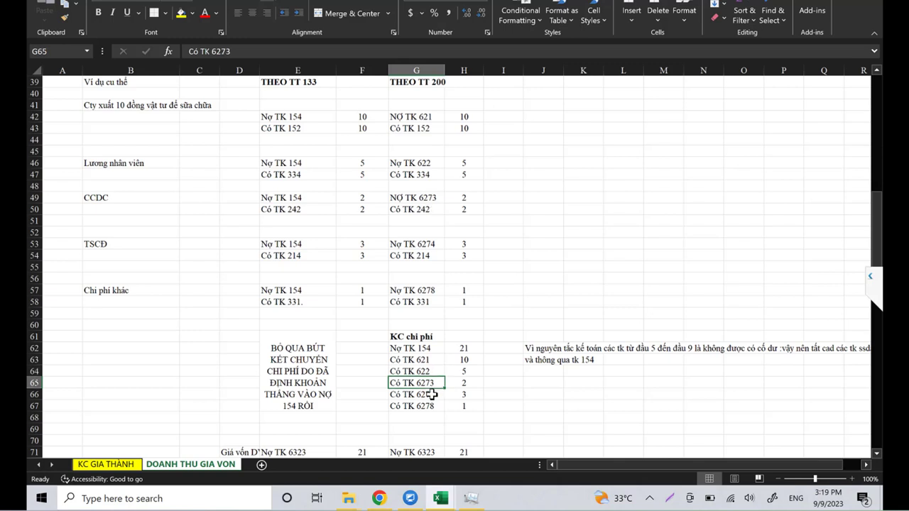
click(432, 395)
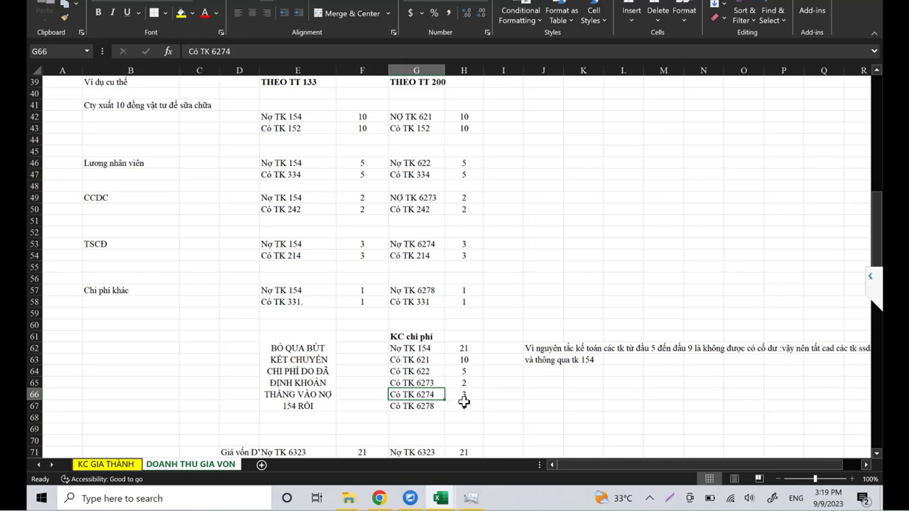
click(460, 355)
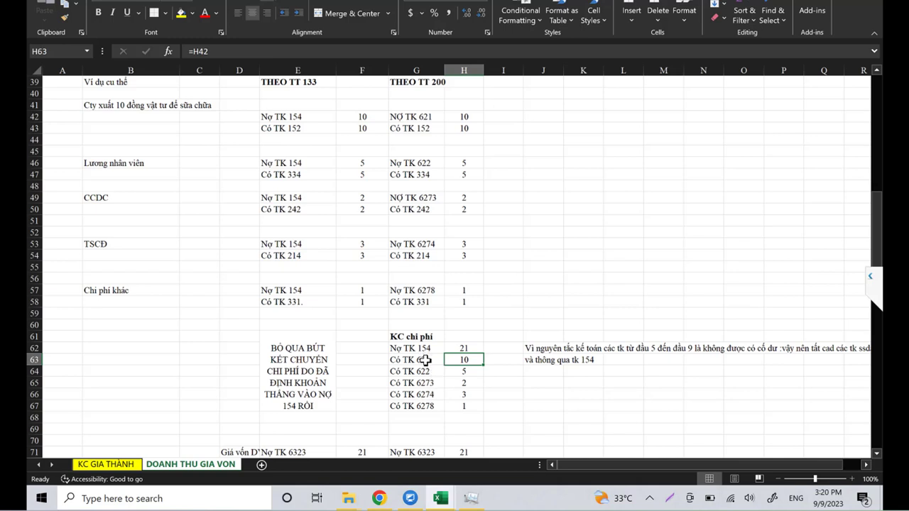
key(Left)
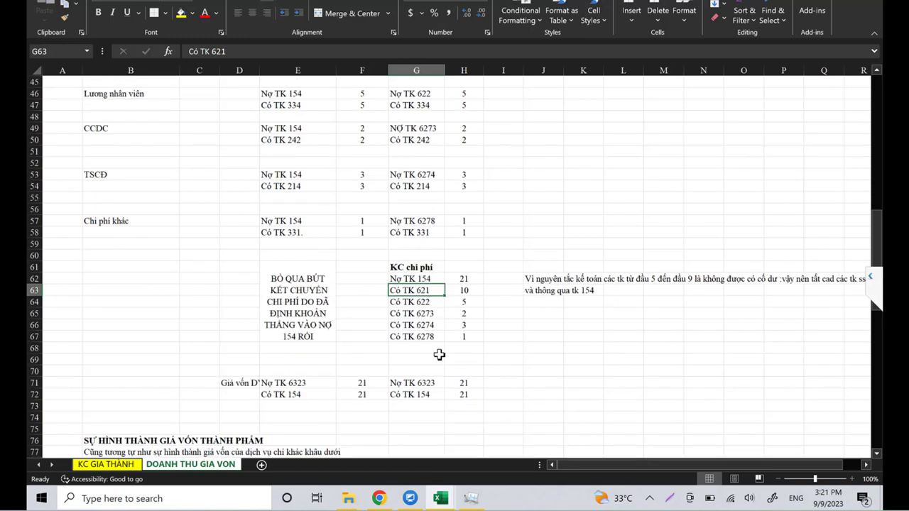
- Compare the TT 133 note on skipping the cost transfer entry with the TT 200 KC chi phí debit to TK 154
scroll(427, 333, down, 3)
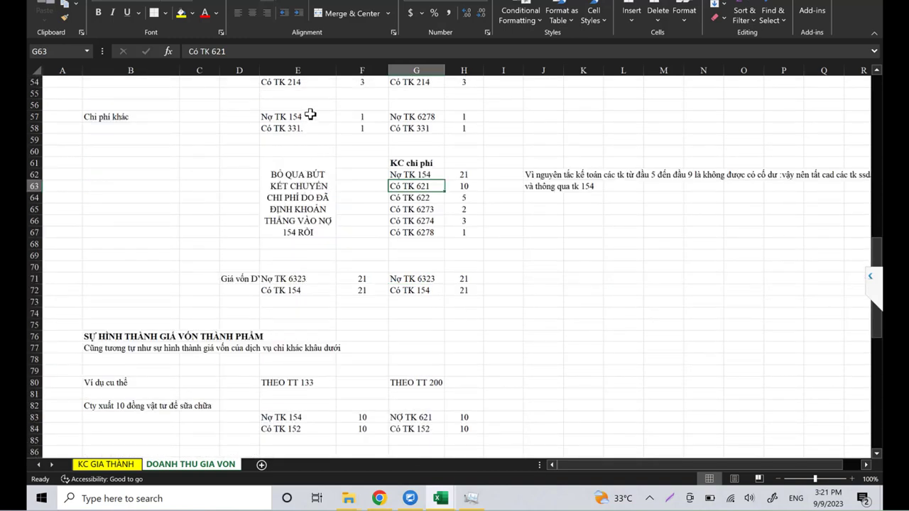
click(313, 182)
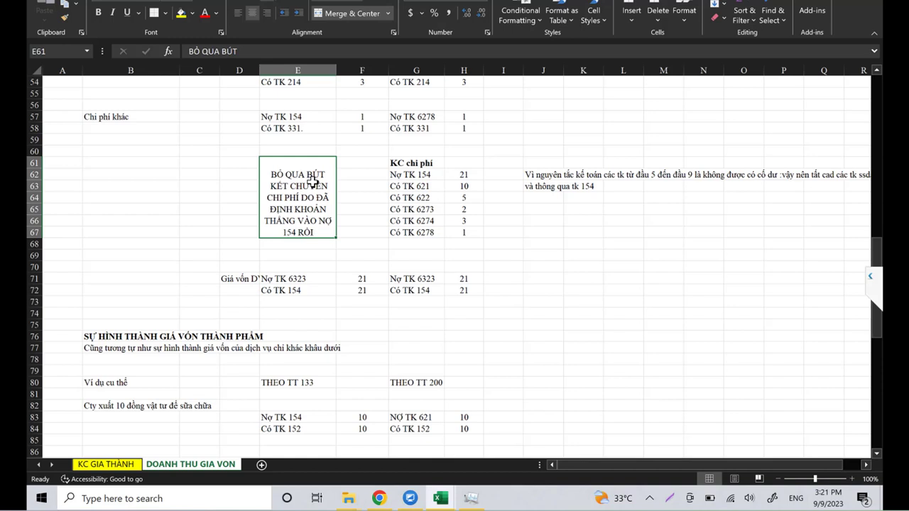
click(417, 171)
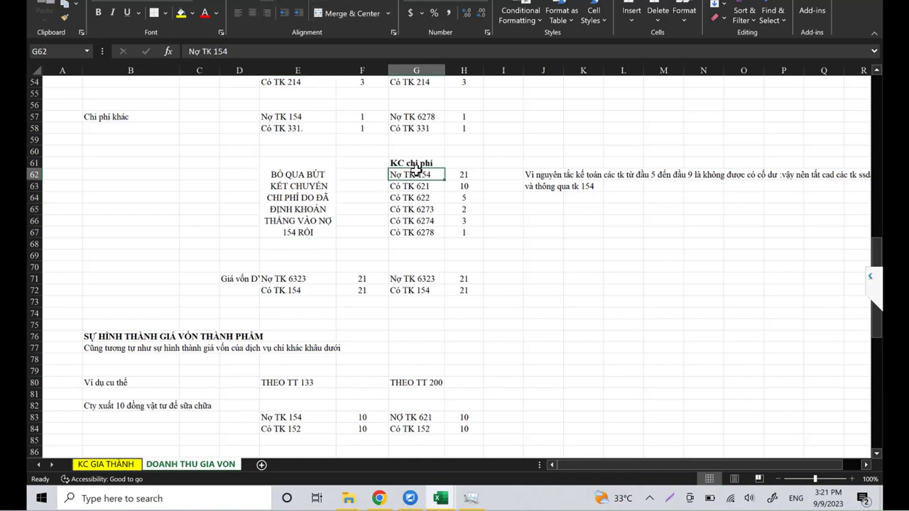
click(303, 209)
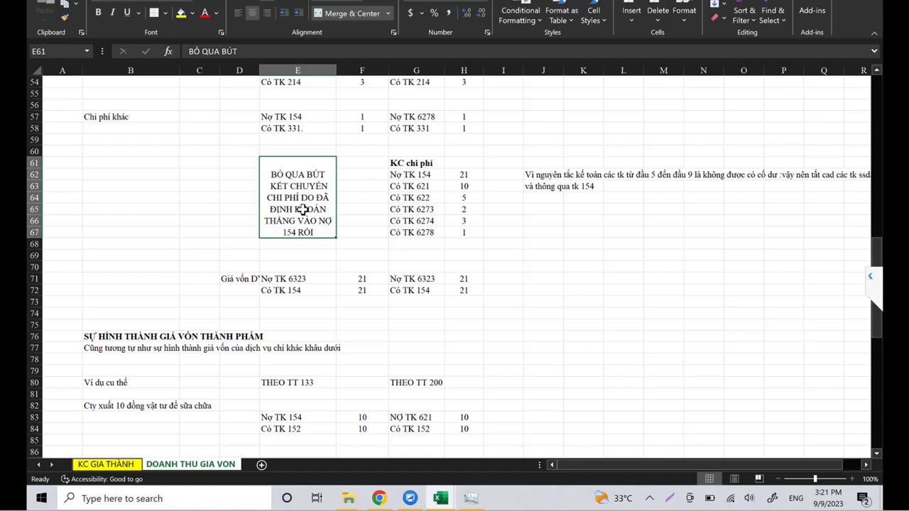
- Examine the TT 133 Giá vốn DV entry, Nợ TK 6323 and Có TK 154, against the TK 154 cost debits above it
click(245, 280)
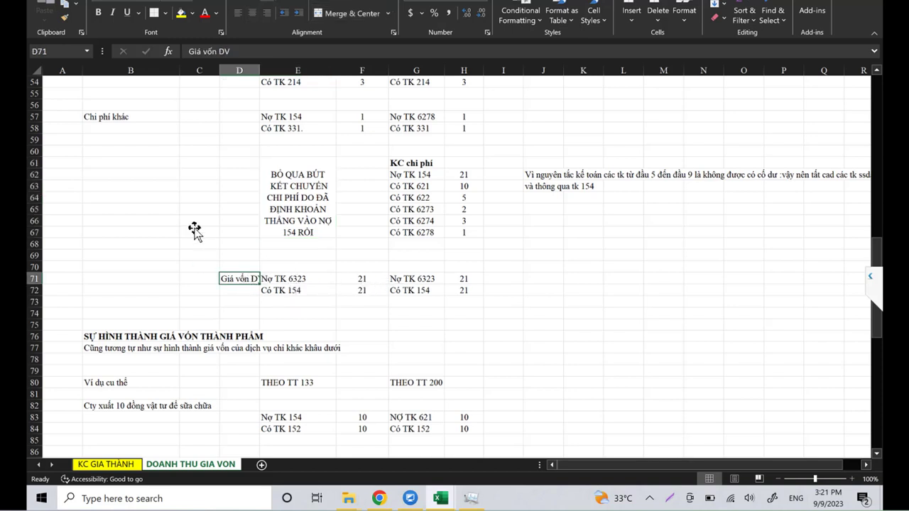
scroll(194, 227, up, 1)
scroll(194, 226, up, 10)
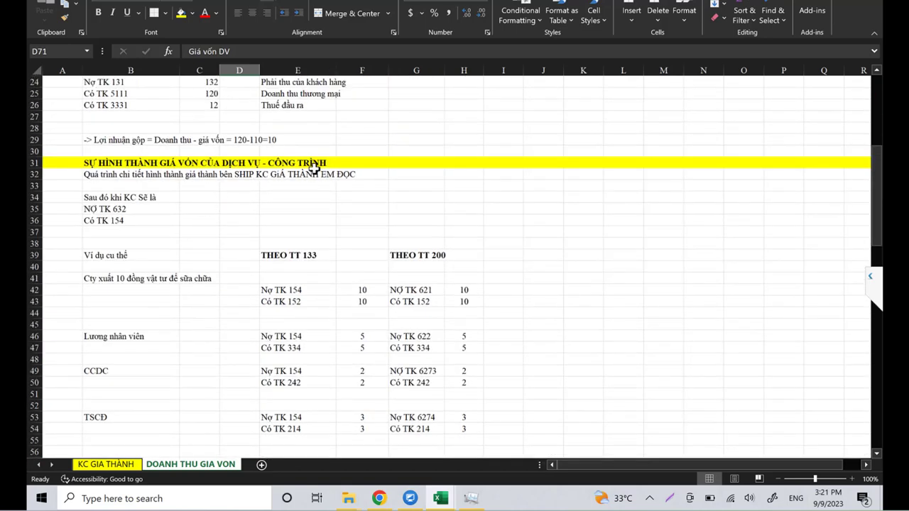
scroll(322, 174, down, 4)
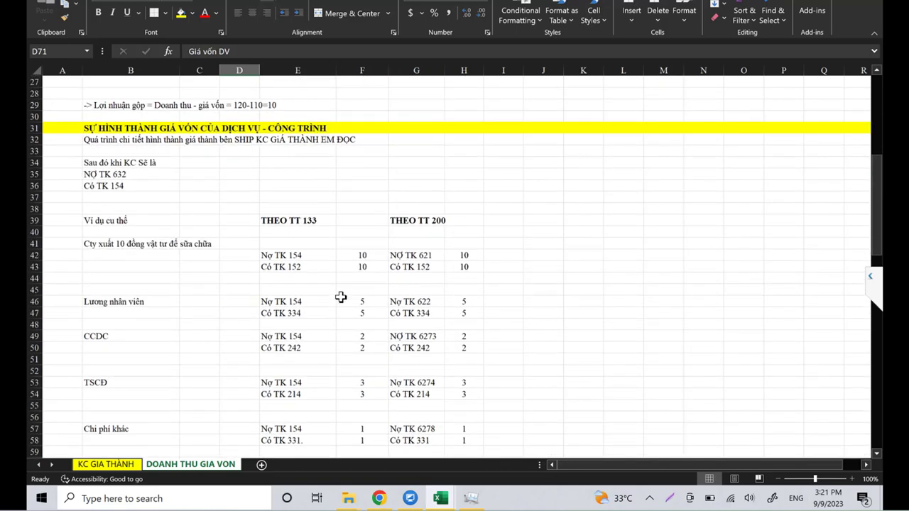
scroll(336, 307, down, 1)
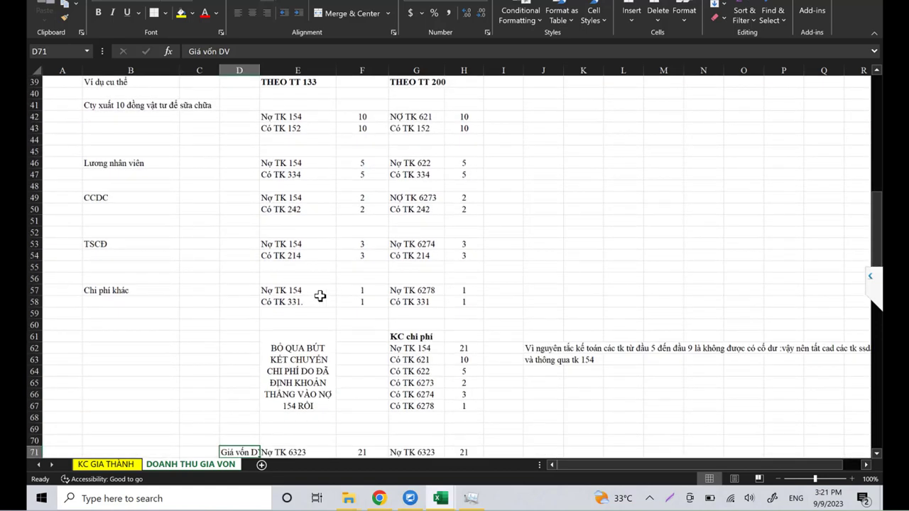
scroll(377, 374, down, 2)
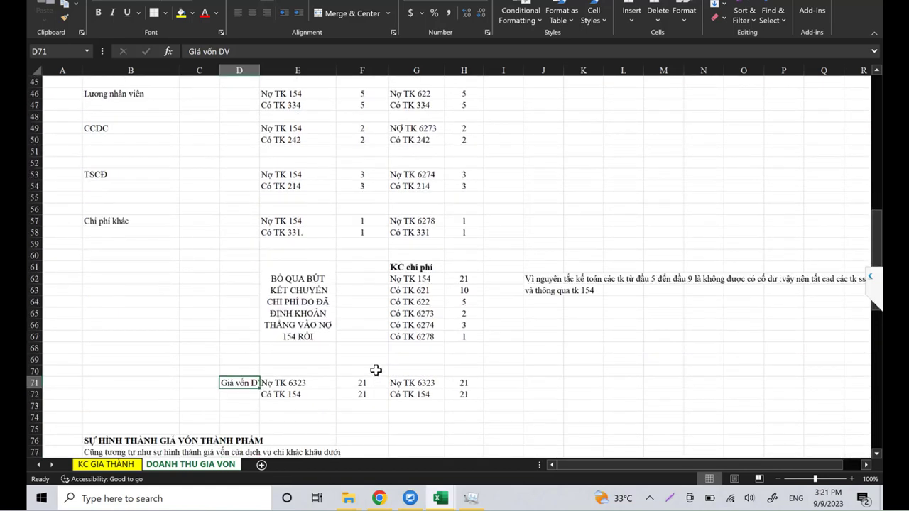
click(314, 391)
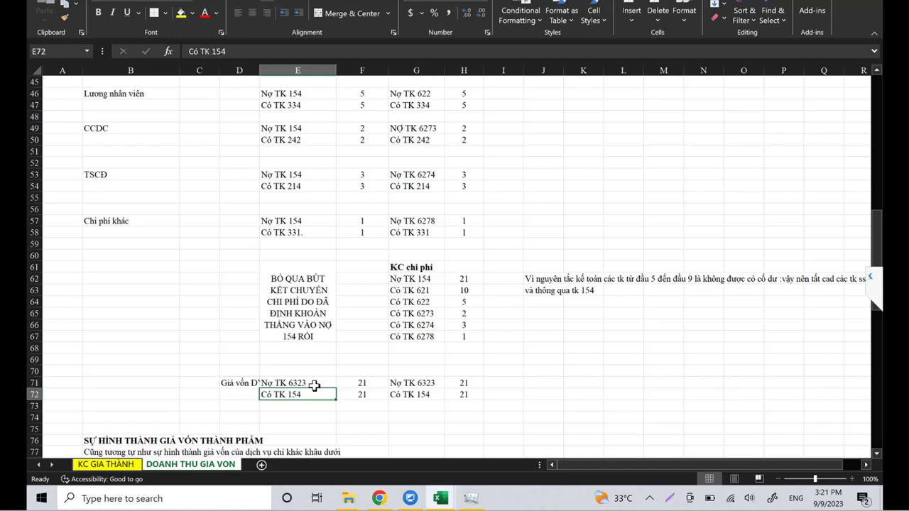
click(307, 383)
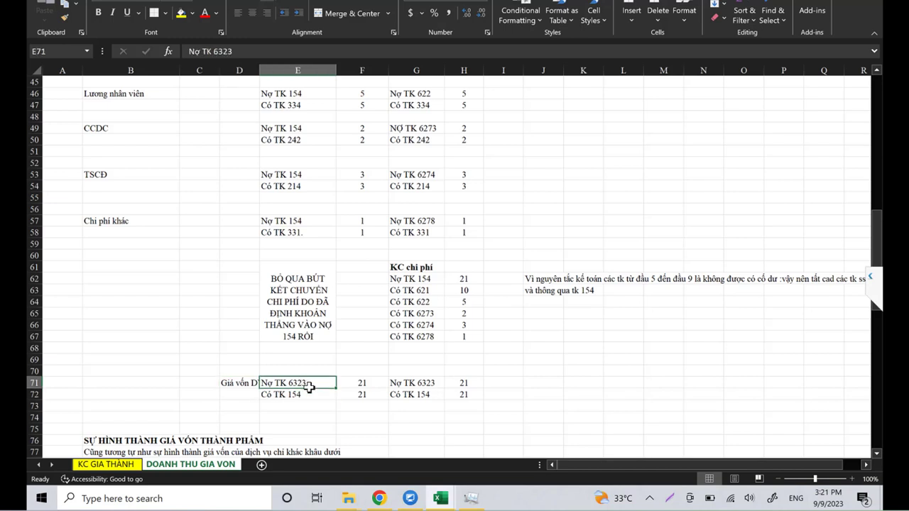
click(311, 398)
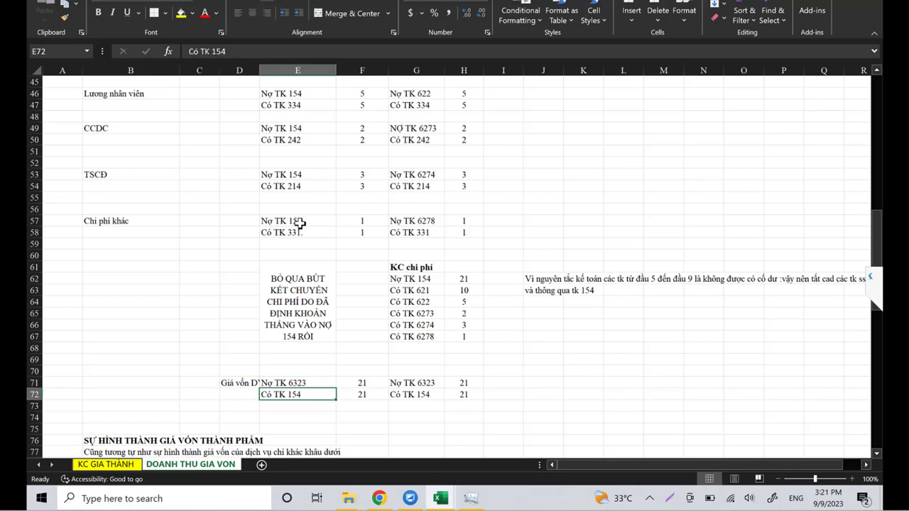
click(300, 223)
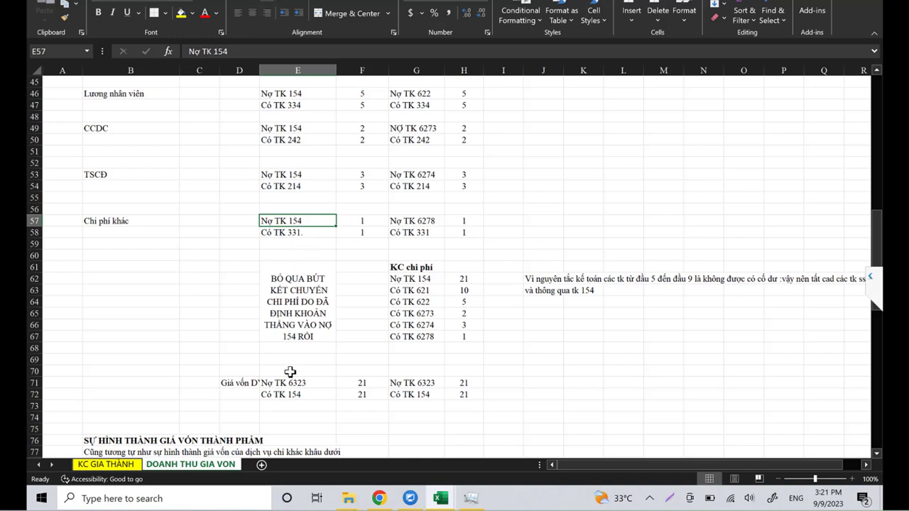
click(291, 393)
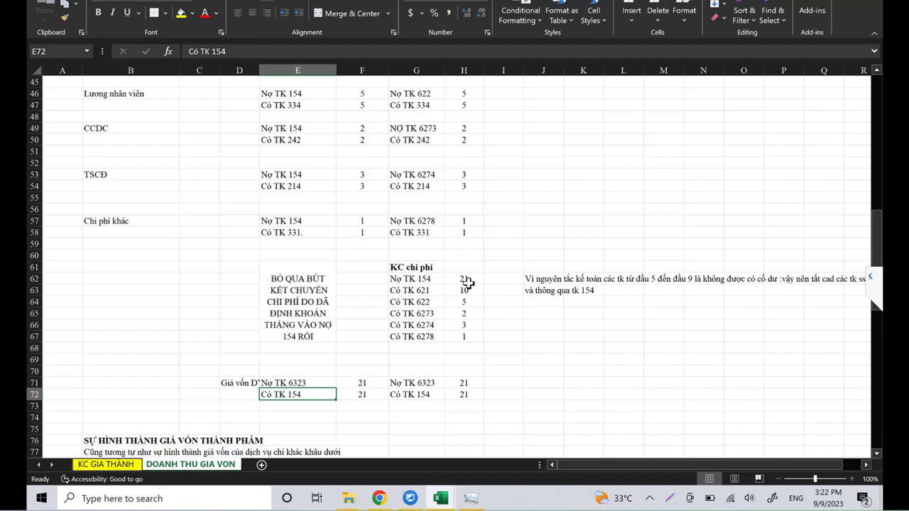
- Set the TT 133 Giá vốn DV amounts for Nợ TK 6323 and Có TK 154 in F71:F72 to 20
click(363, 397)
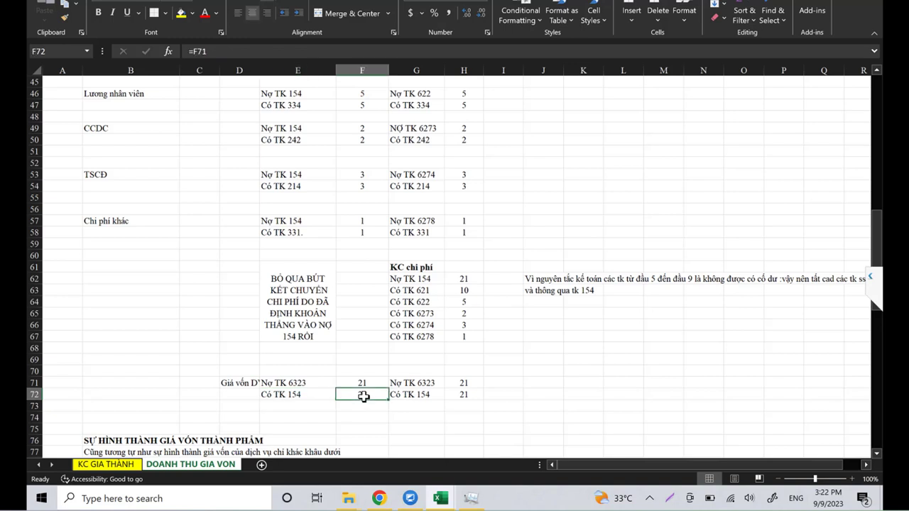
key(ctrl+z)
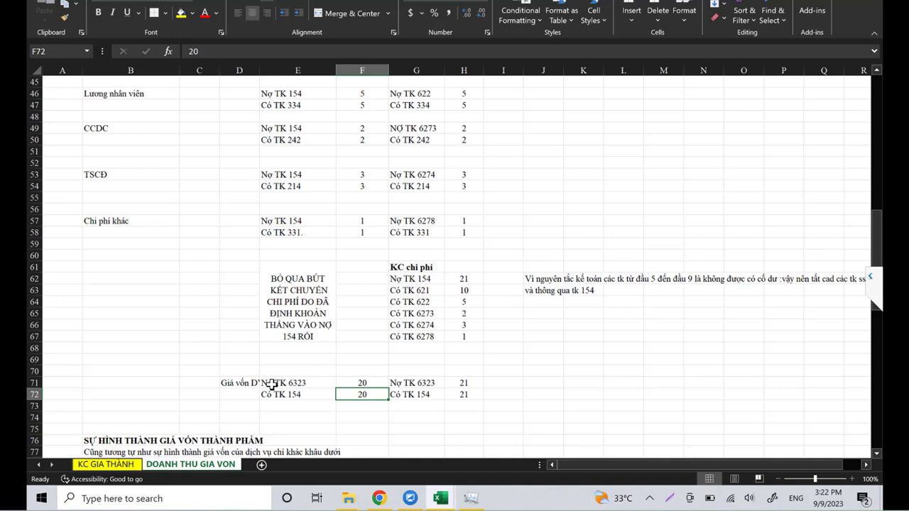